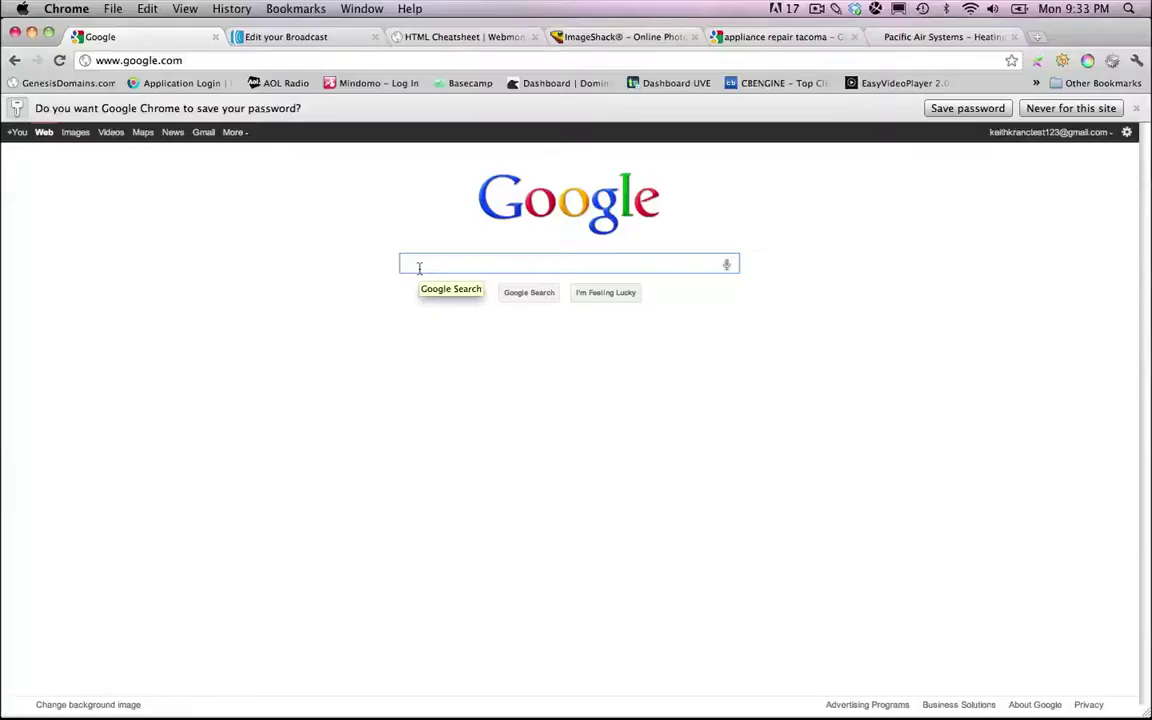
Step: Search Google for TechSmith Jing, open the result, then reload the Google homepage
left_click(818, 8)
left_click(860, 213)
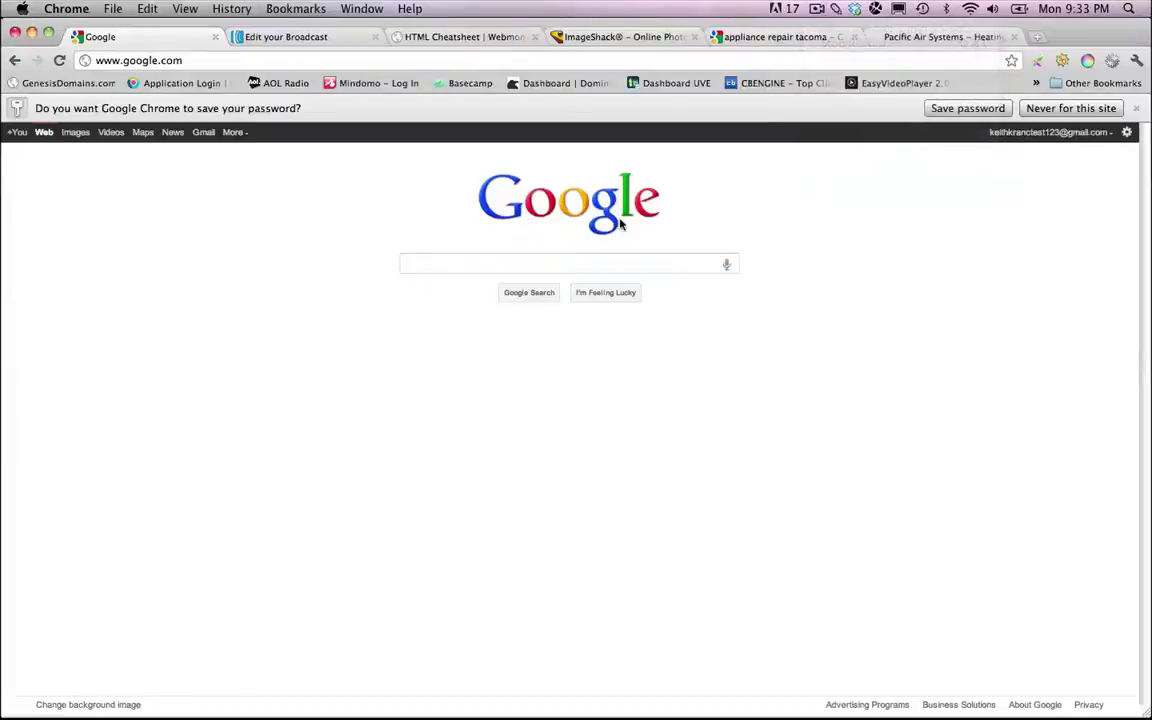
left_click(517, 270)
type("jing")
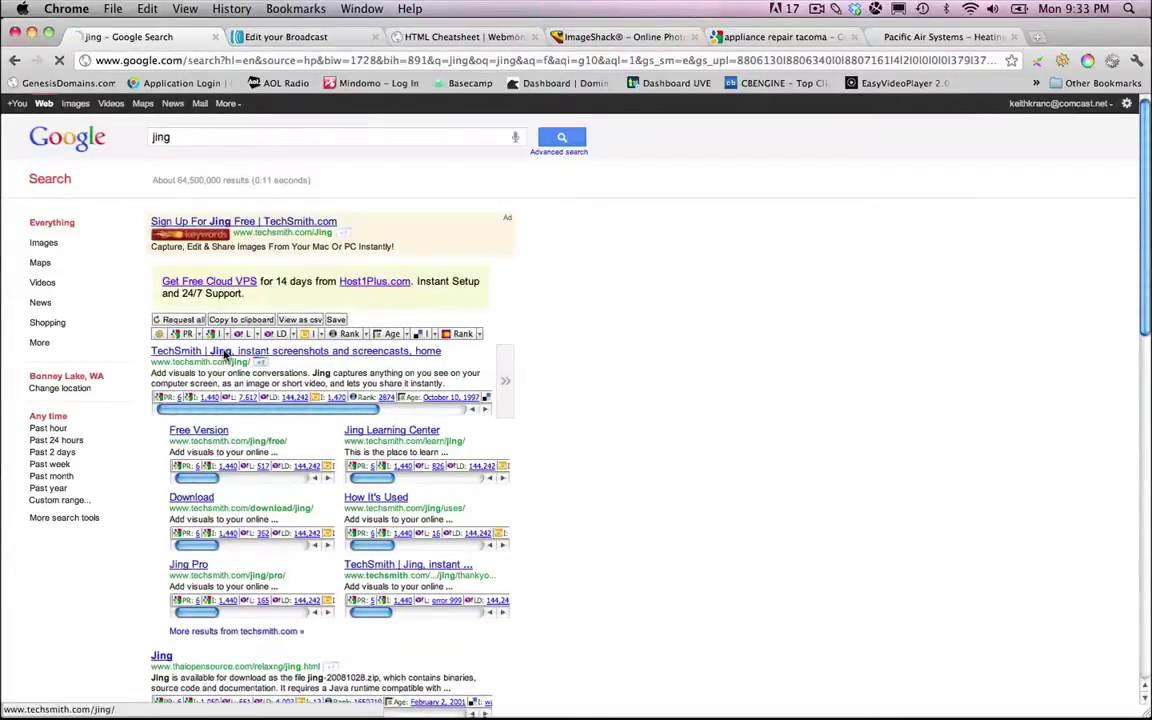
left_click(225, 352)
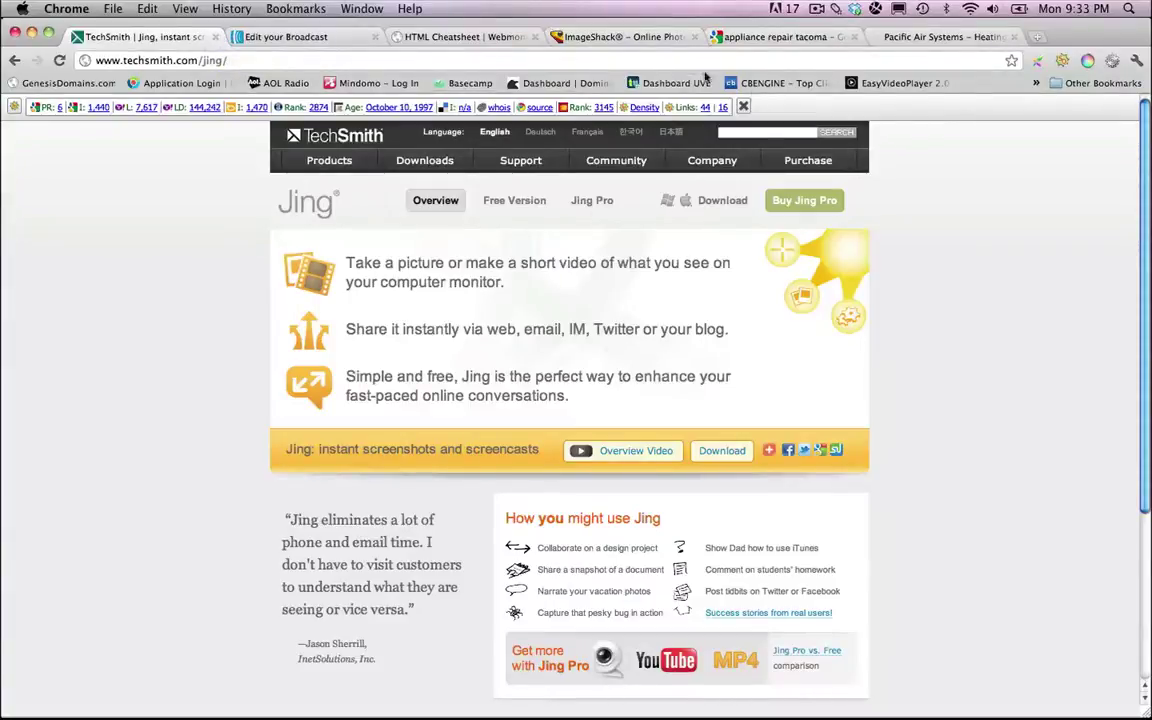
double_click(193, 60)
type("google.com")
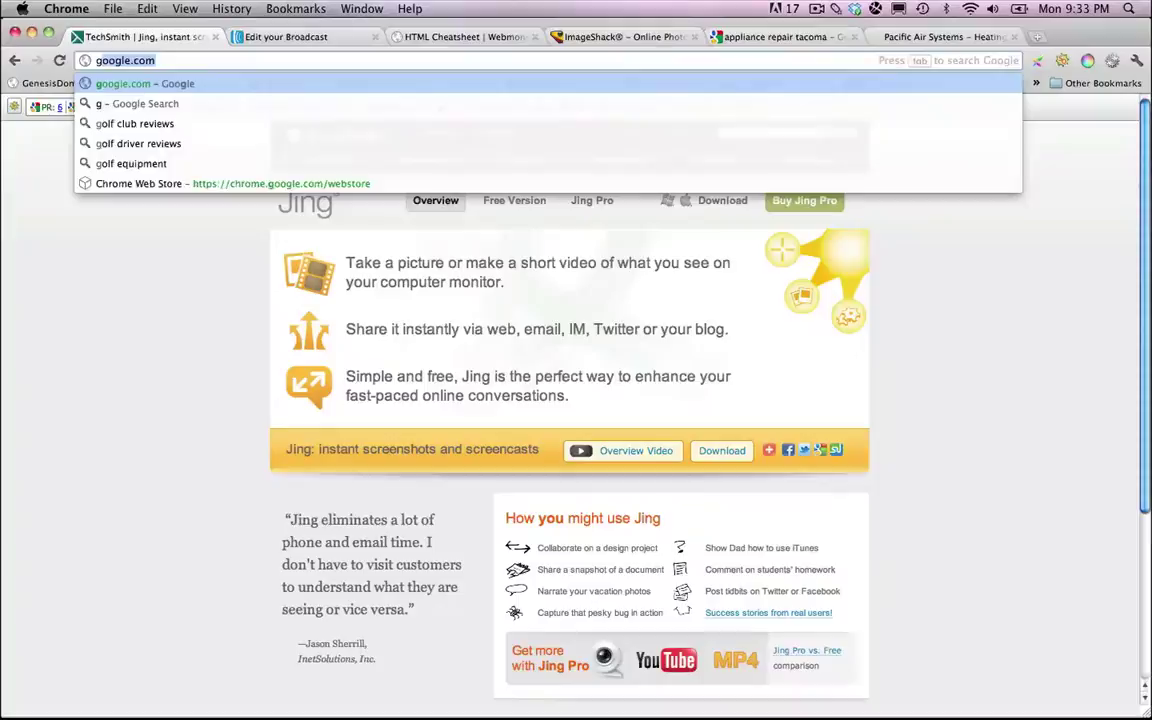
key("Return")
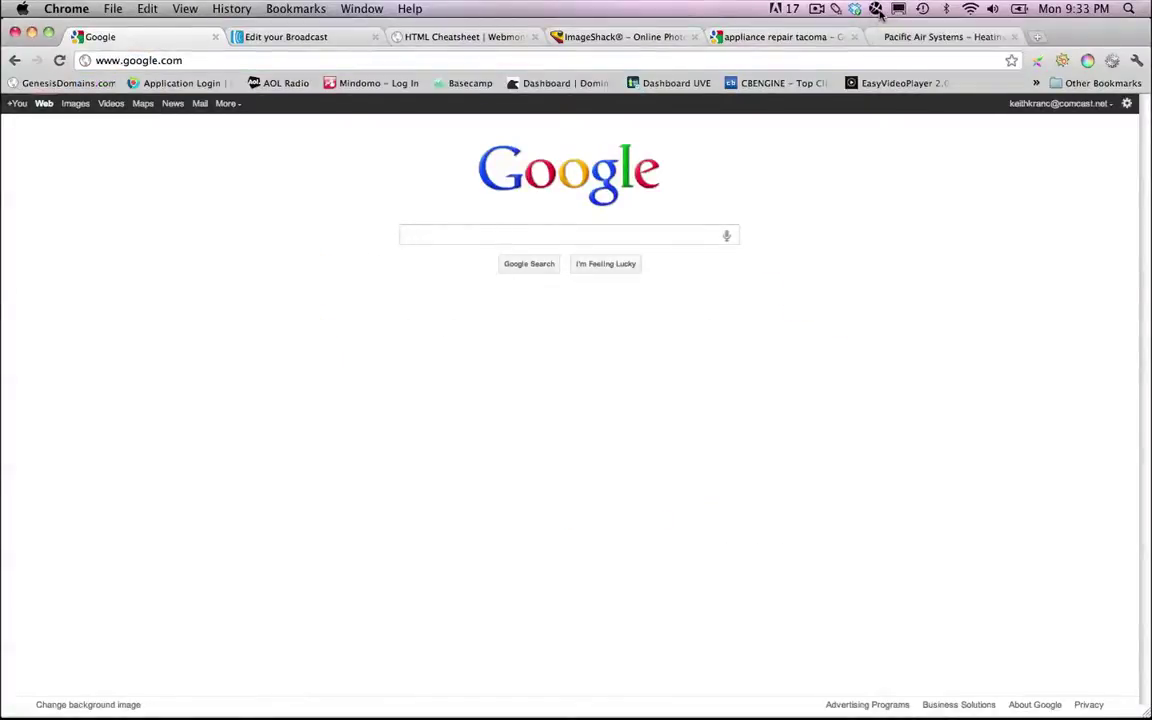
Step: Start a Jing capture, drag an area over nearly the whole screen, and enable the webcam
left_click(876, 9)
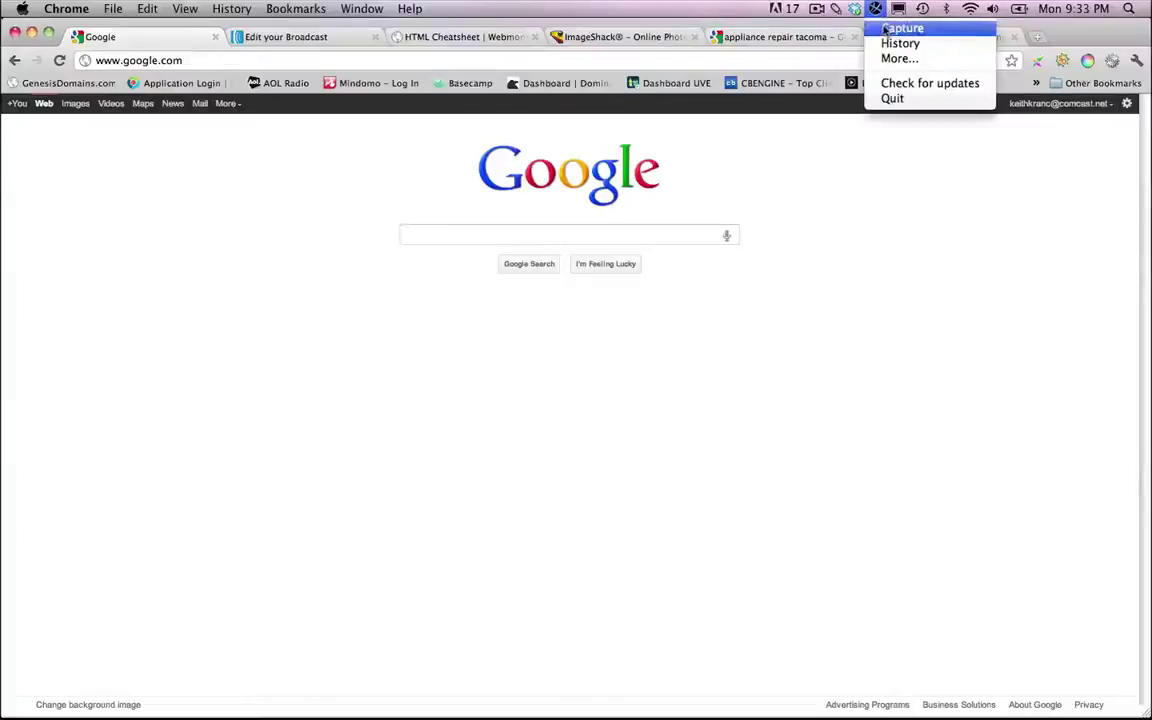
left_click(900, 28)
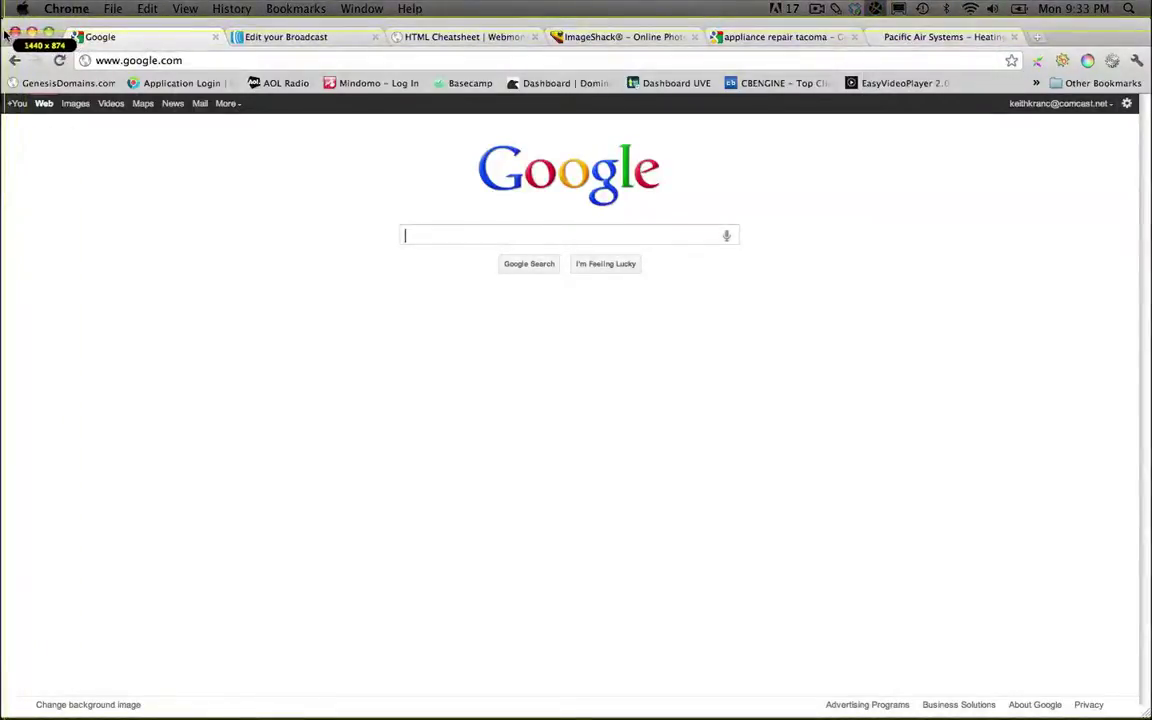
left_click_drag(2, 118, 1138, 700)
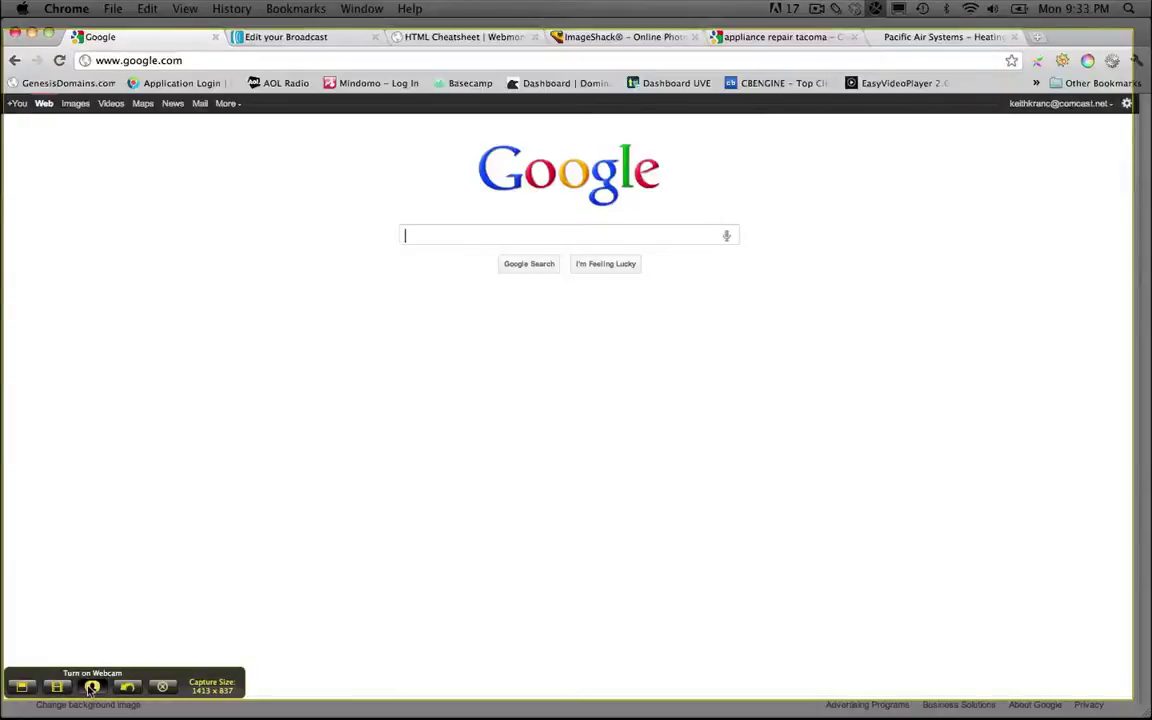
left_click(92, 688)
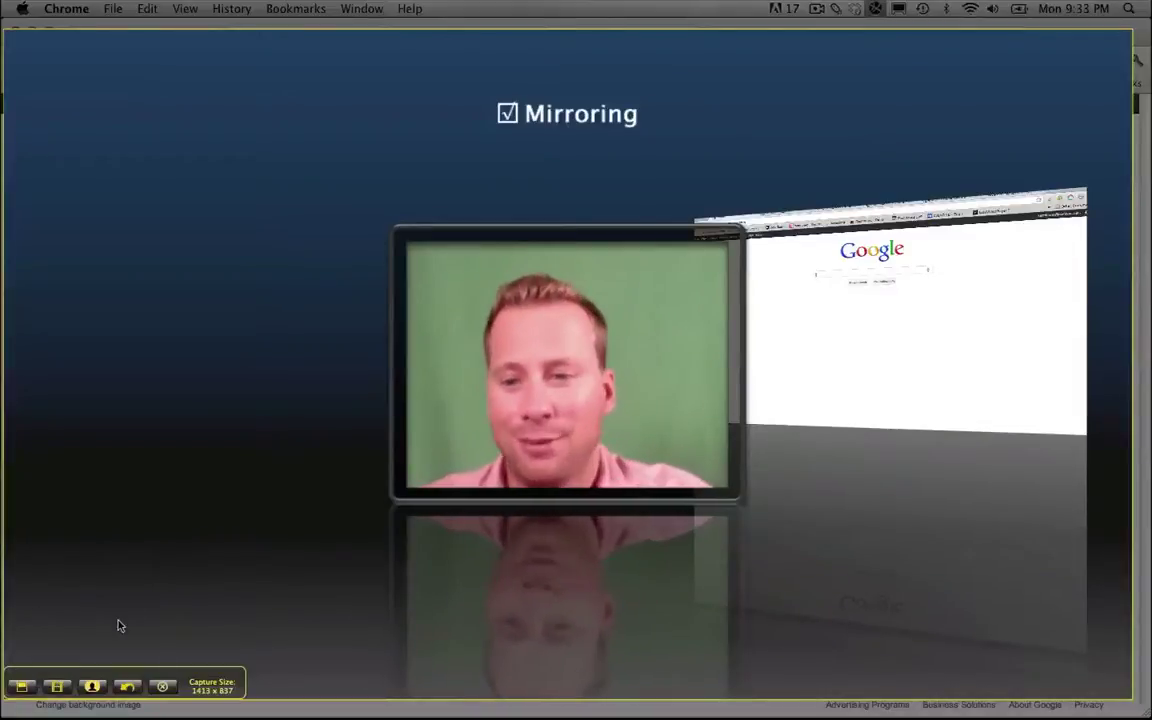
Step: Record a 36-second webcam-and-screen video while typing a greeting into Google's search box
left_click(53, 686)
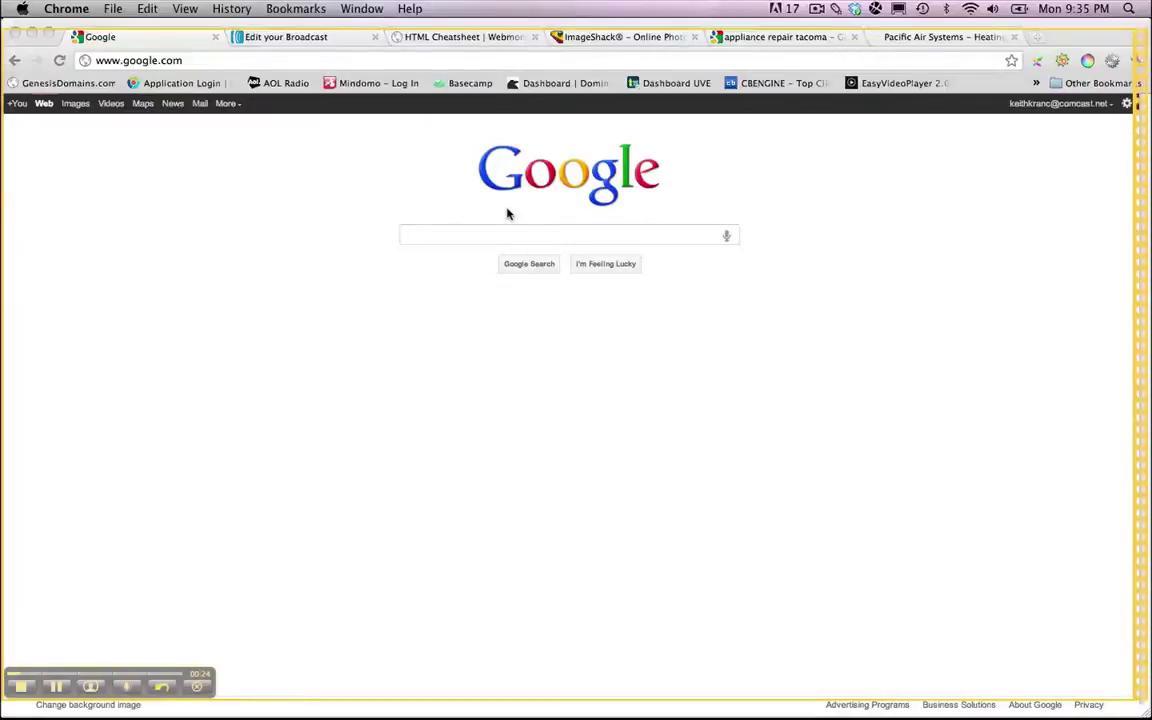
left_click(523, 239)
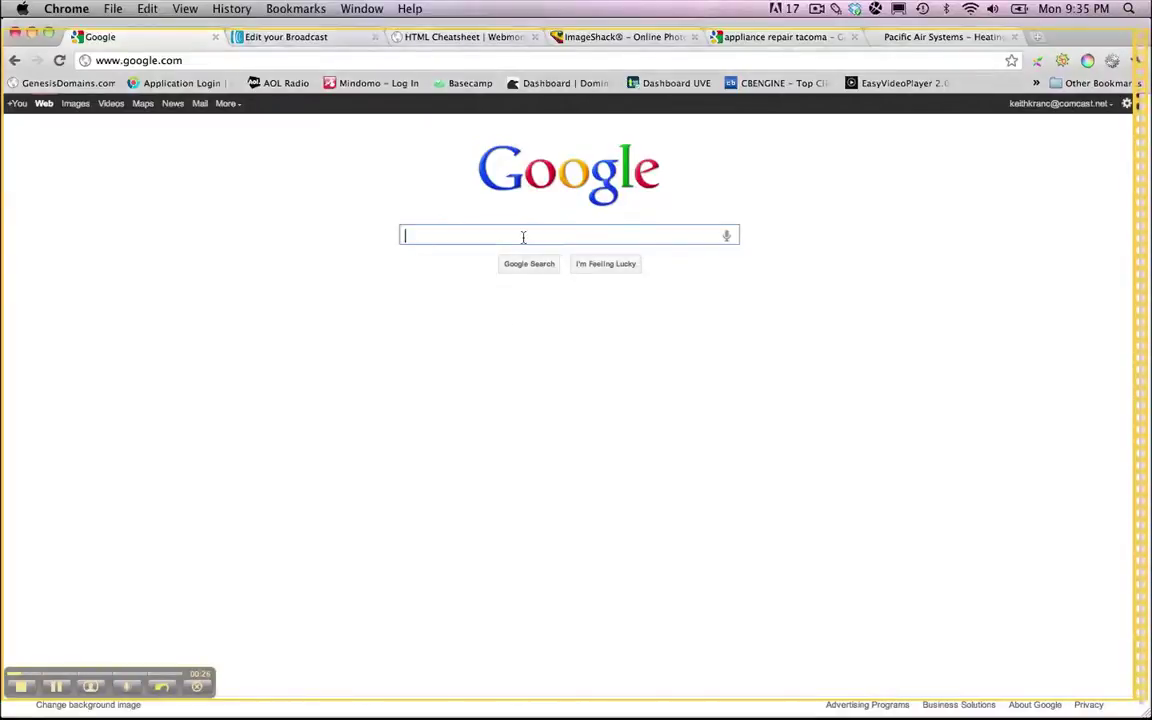
type("hi this is ")
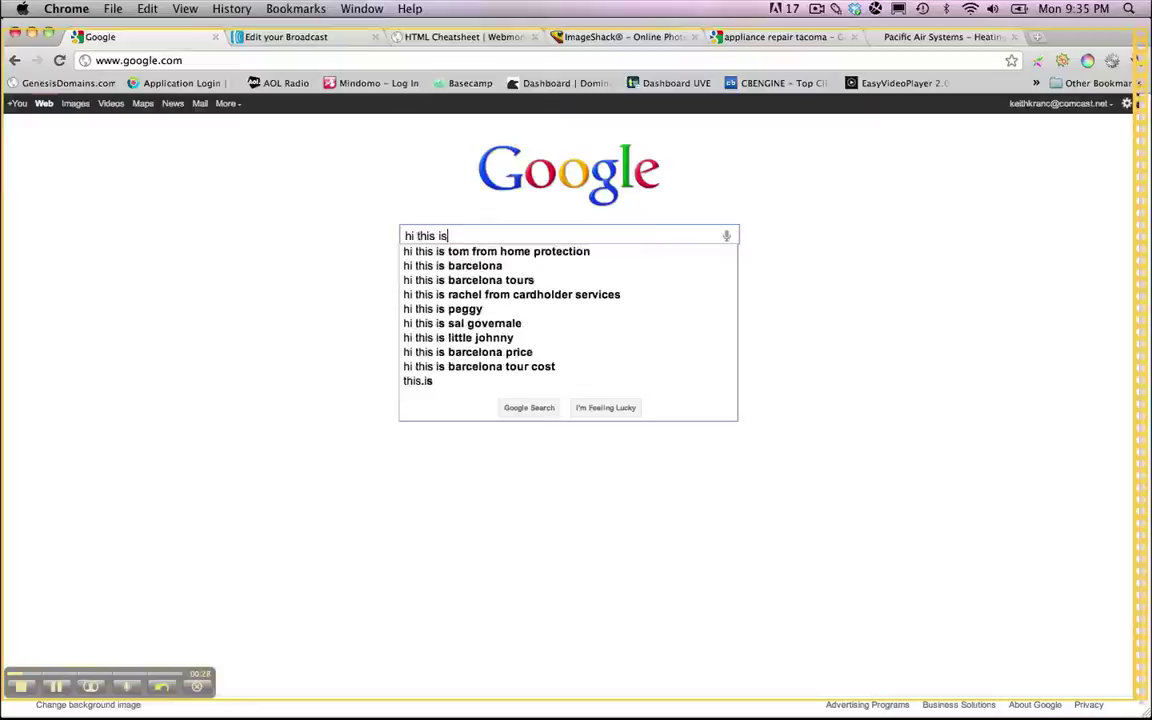
type("Keith")
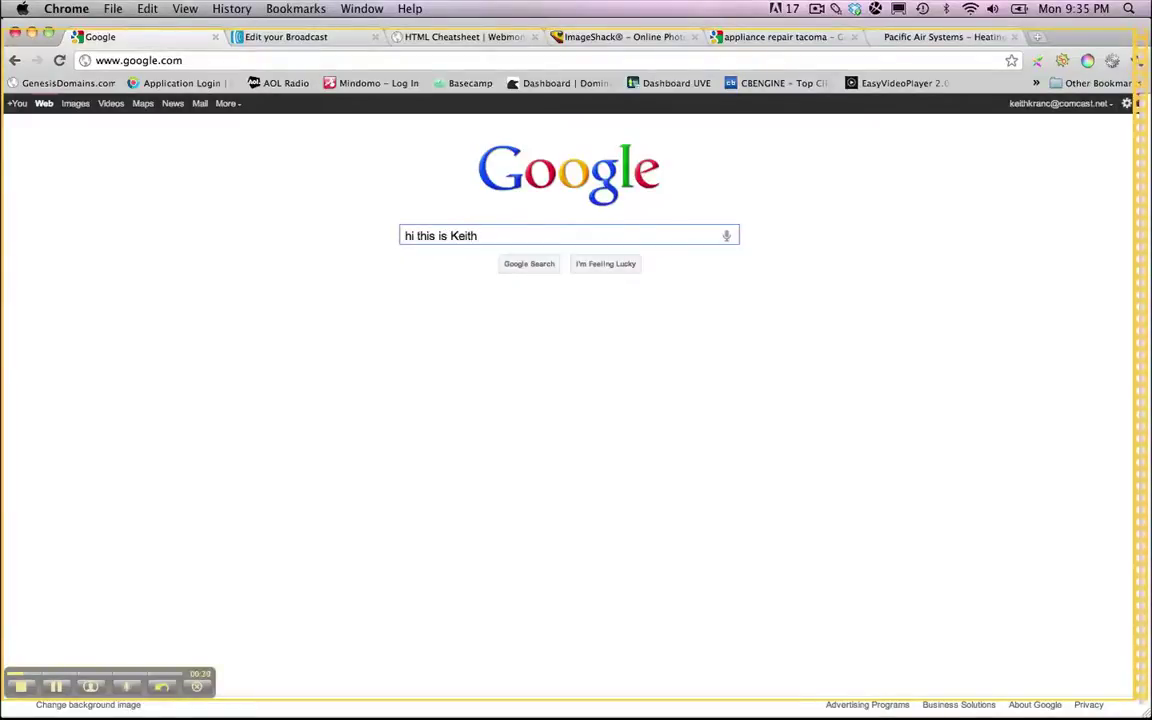
left_click(27, 689)
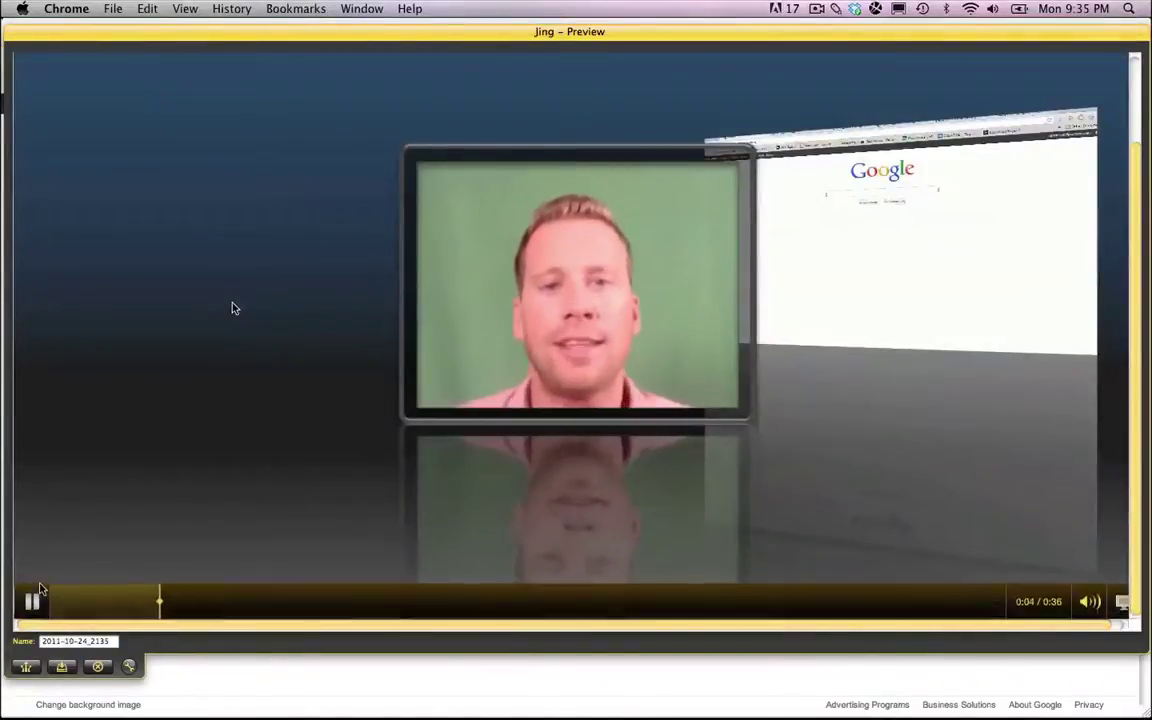
Step: Pause the Jing preview and share the video via Screencast.com
left_click(34, 600)
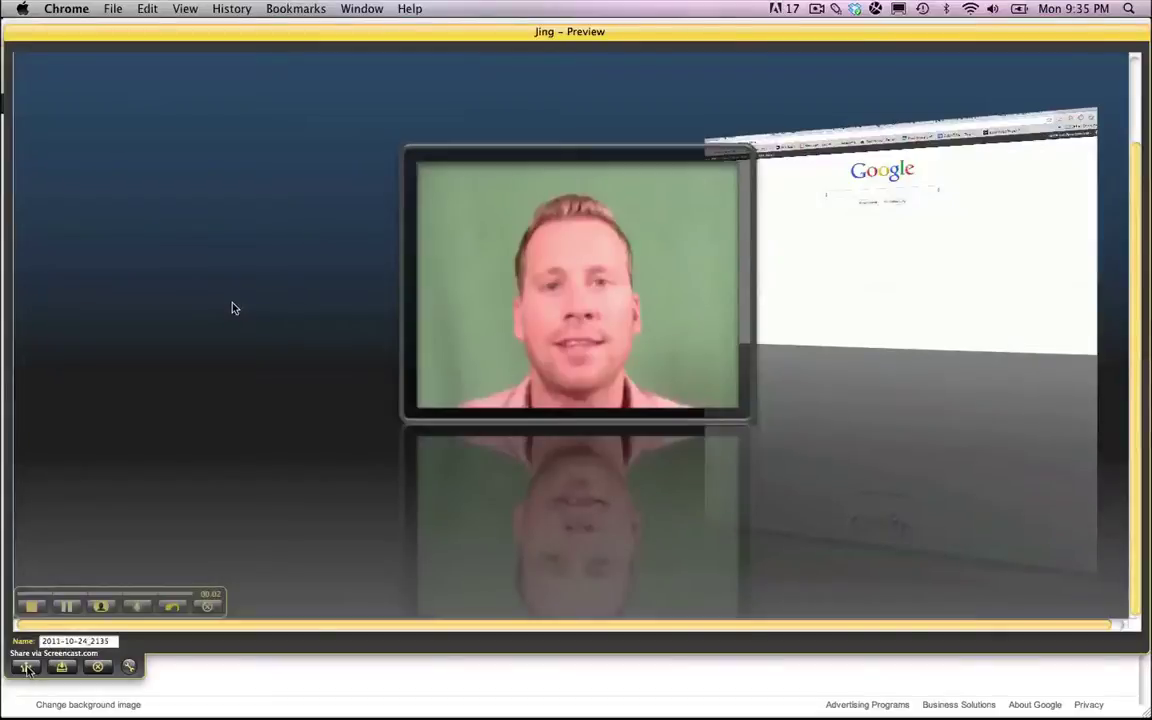
left_click(27, 668)
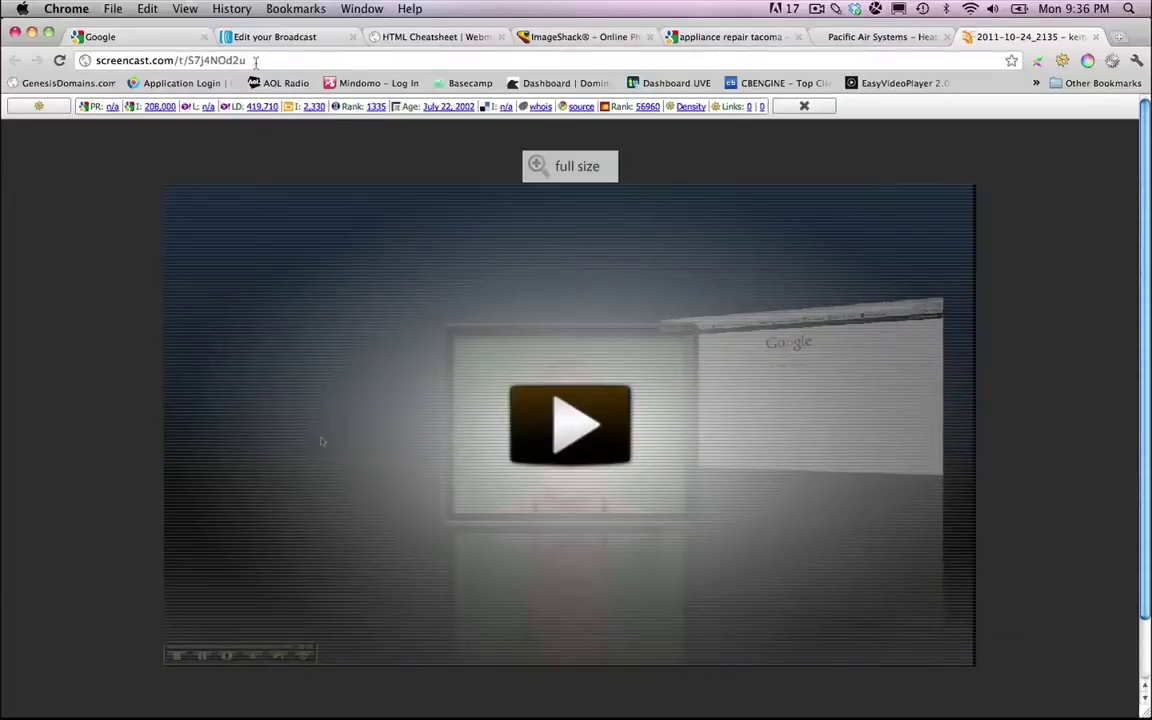
Step: Copy the Screencast.com video page URL and return to the Google tab
left_click(255, 62)
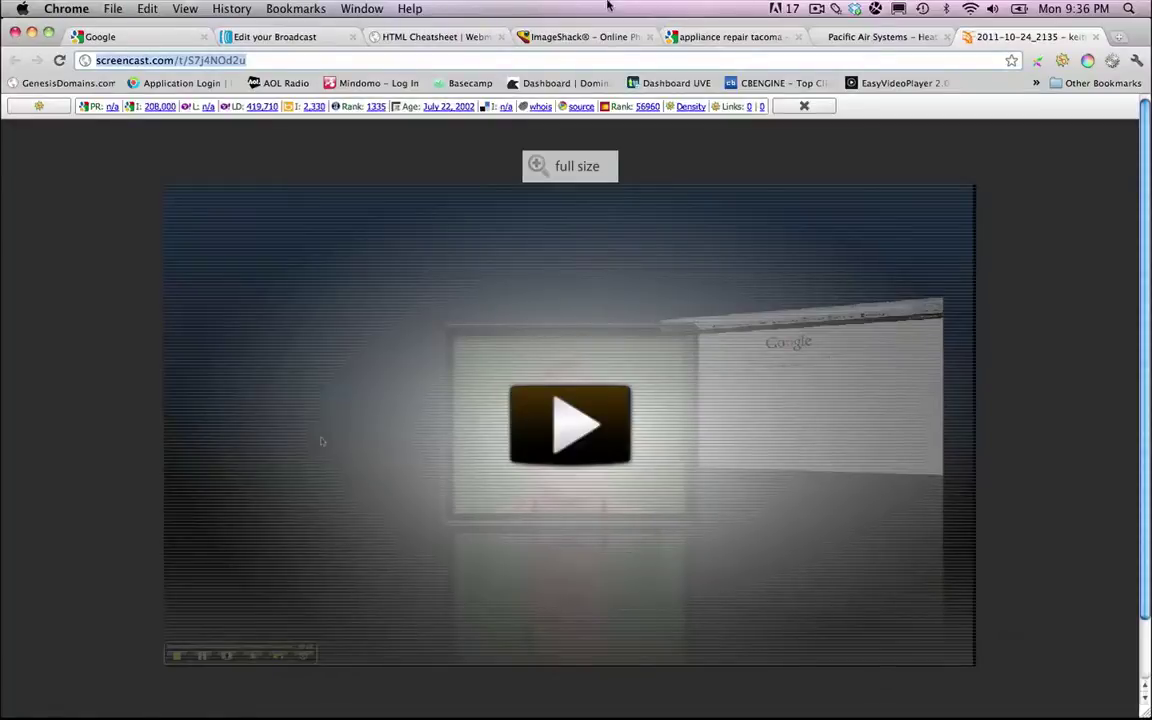
left_click(100, 37)
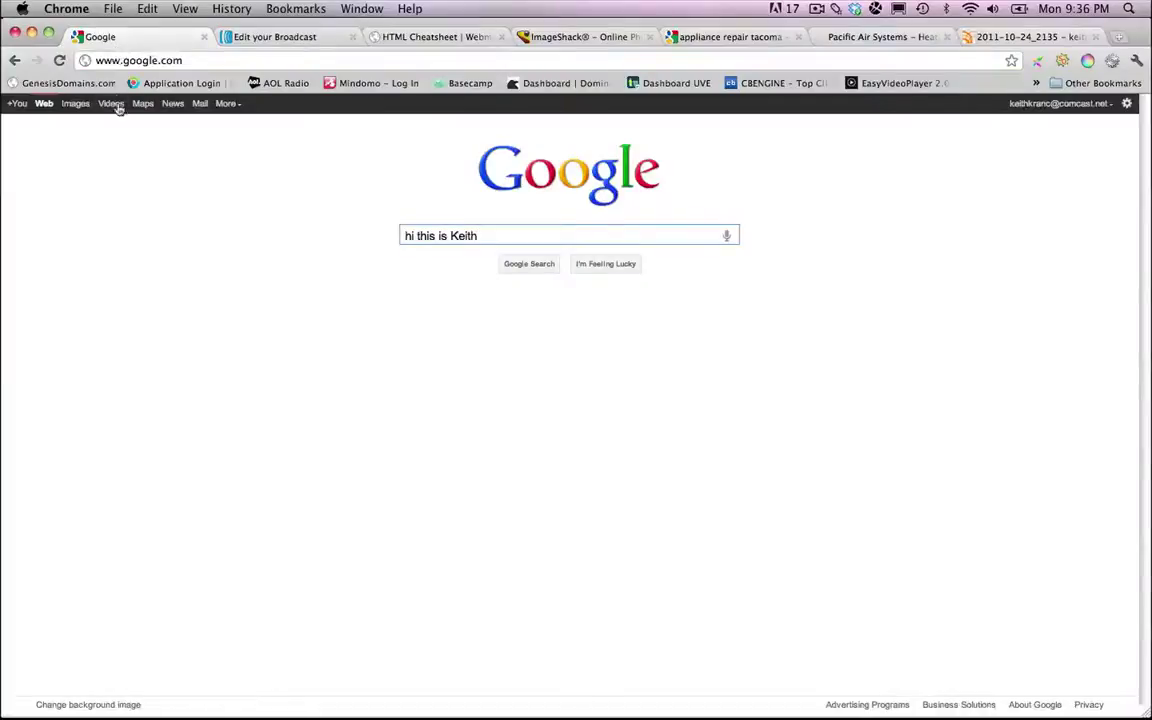
Step: Start a Gmail message to Joe with subject 'check out my video!'
left_click(199, 104)
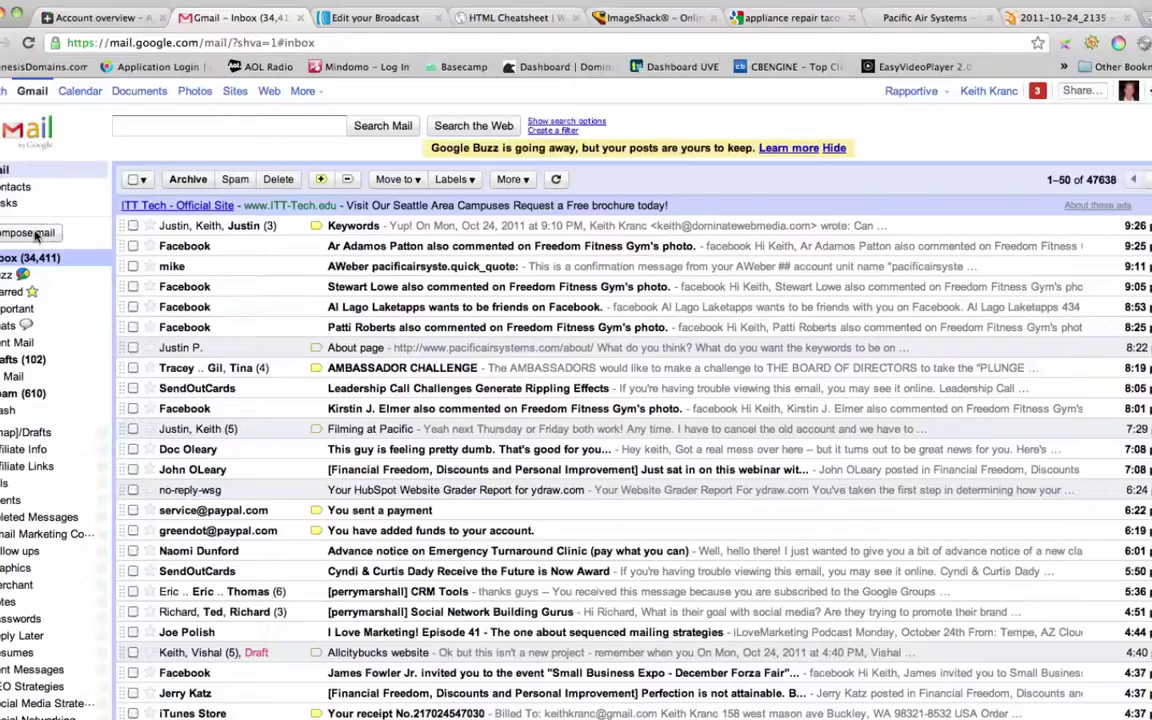
left_click(40, 232)
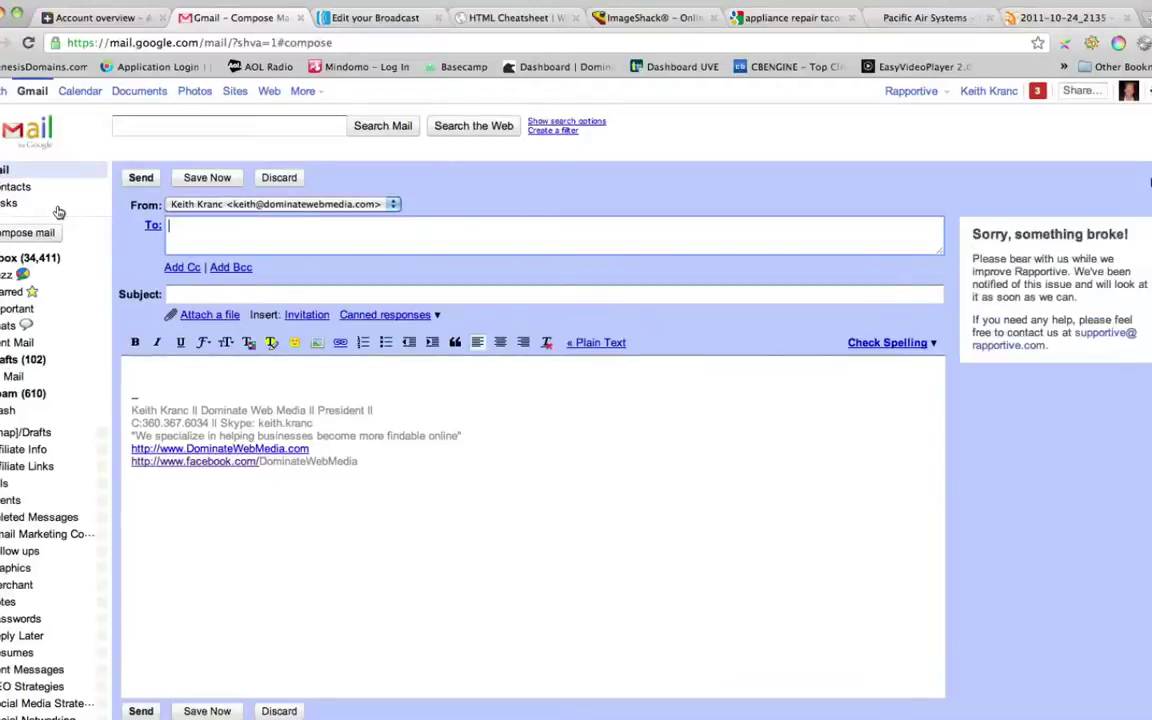
type("Keith")
key("Return")
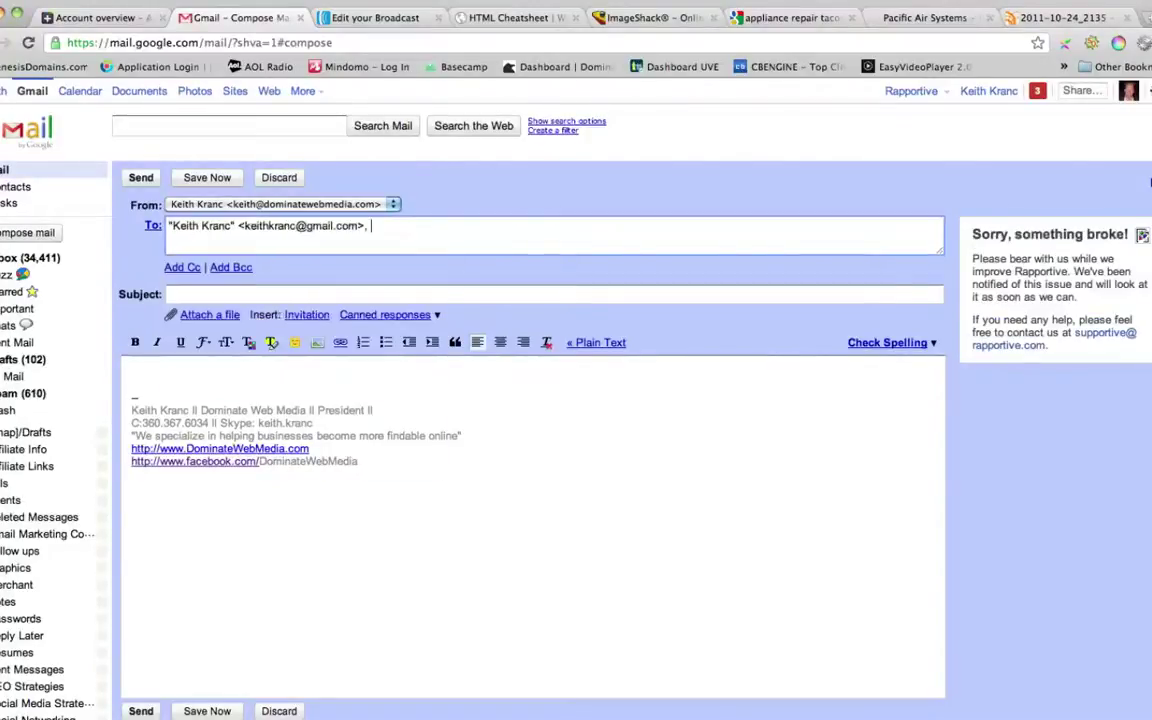
key("Tab")
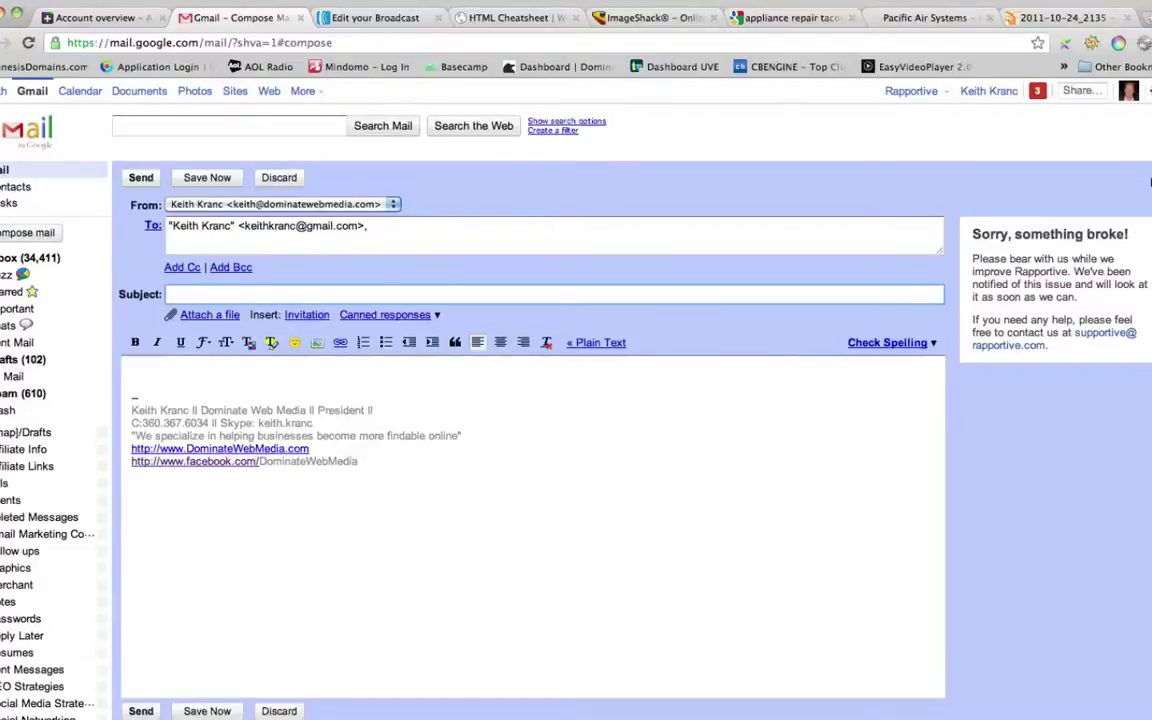
type("check out my v")
type("ideo!")
Step: Write the body greeting Joe about a special video, ending with 'Check it out' and blank lines
key("Tab")
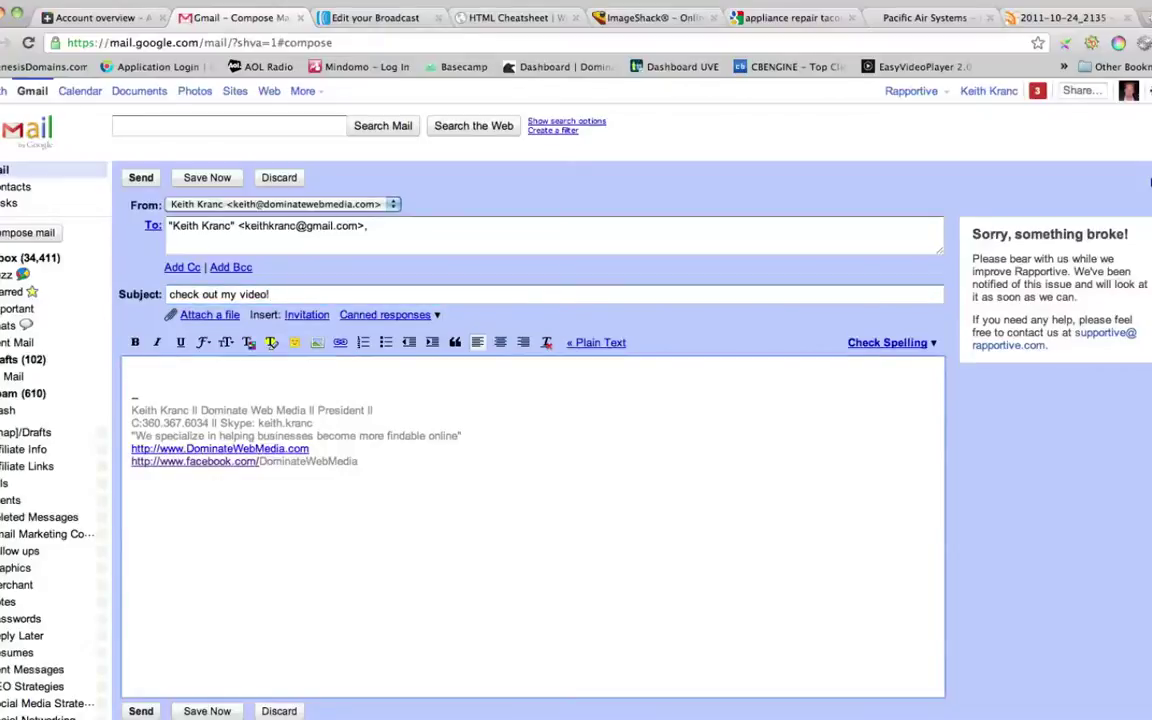
type("Hi Joe")
type("-")
key("Return")
key("Return")
type("I mad")
key("BackSpace")
type("e")
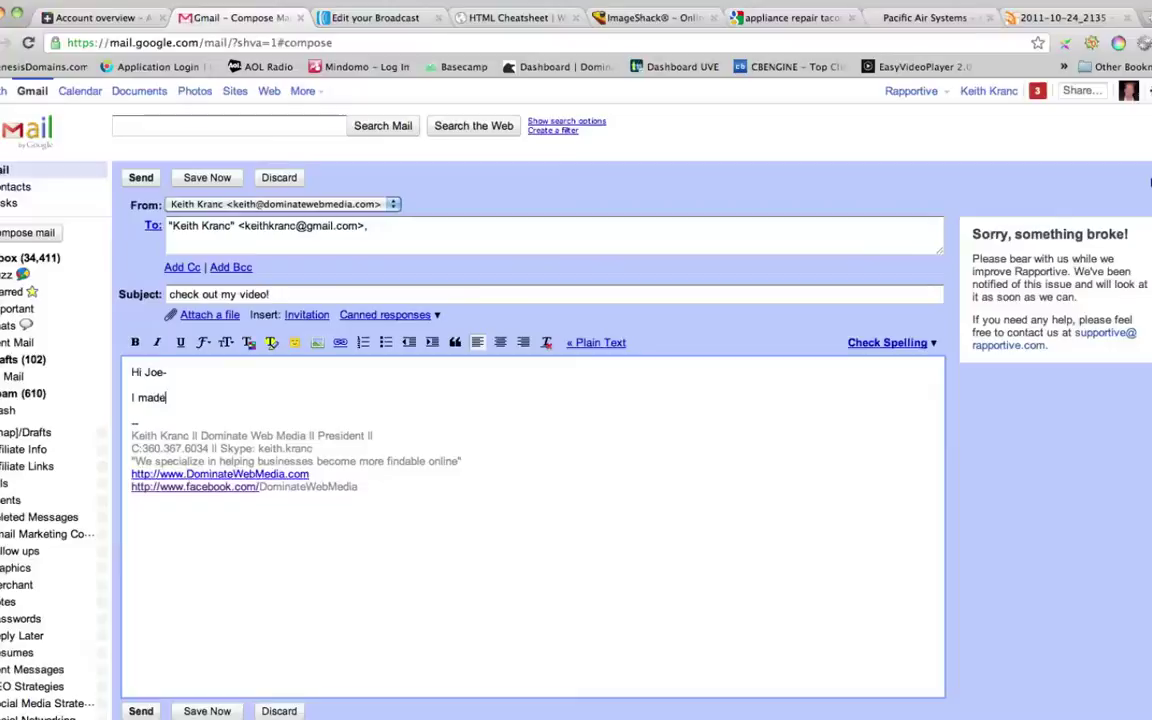
type(" as")
key("BackSpace")
type("speci")
type("al video f")
key("BackSpace")
type("j")
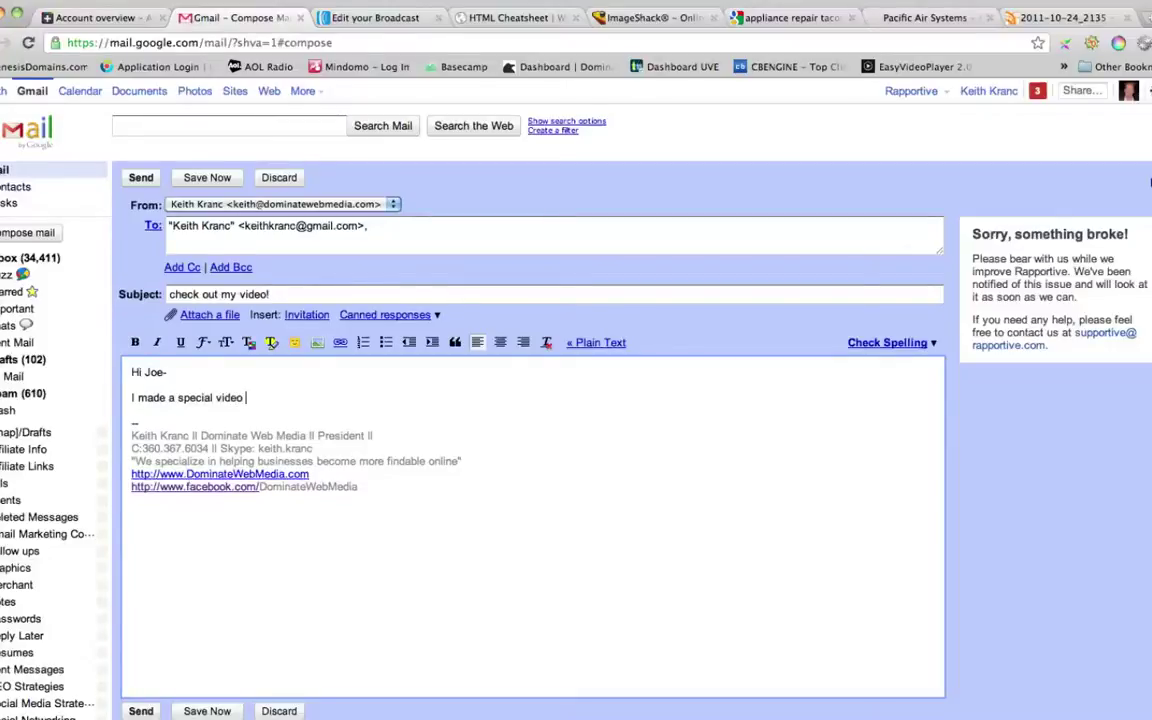
type("ust for")
type("you! he")
type("re")
key("BackSpace")
key("BackSpace")
key("BackSpace")
key("BackSpace")
type("here")
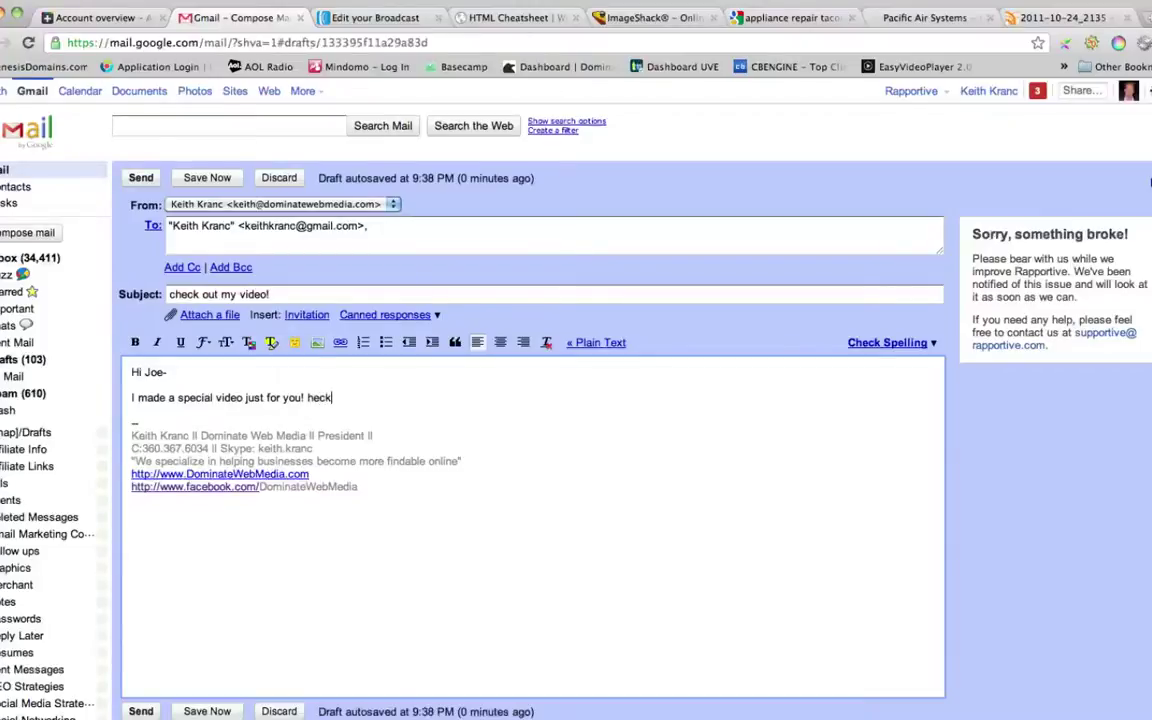
key("BackSpace")
key("BackSpace")
key("BackSpace")
key("BackSpace")
type("Check it out")
key("Return")
key("Return")
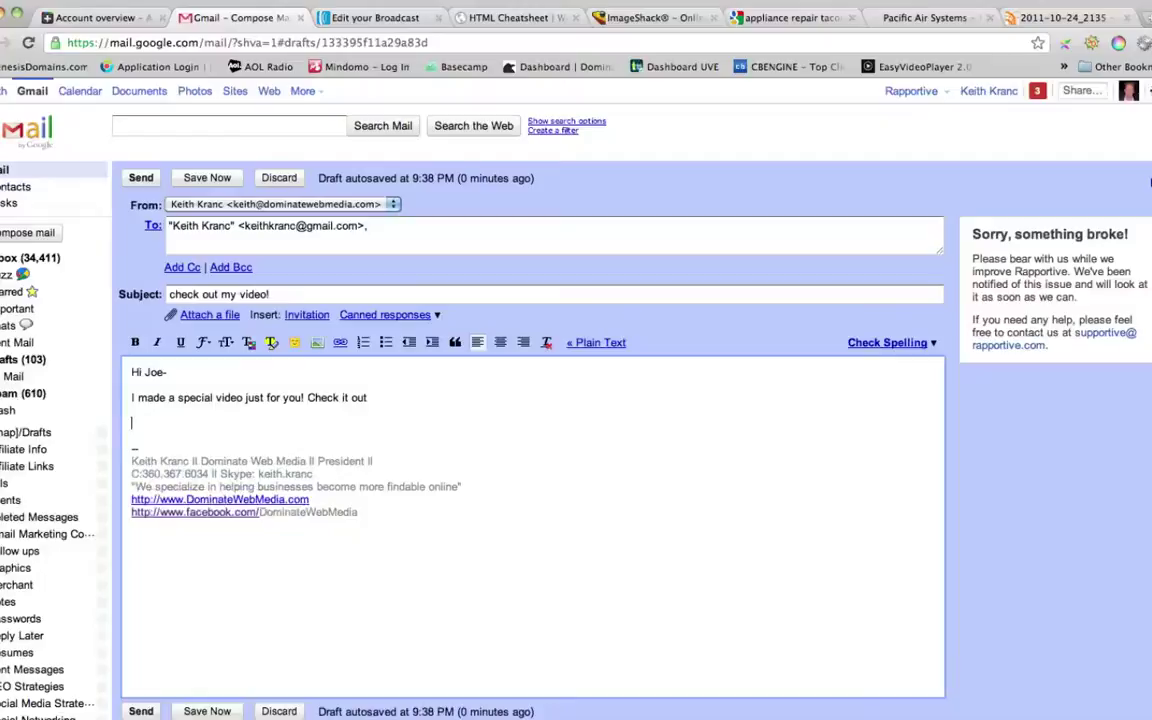
Step: Paste the copied Screencast.com link into the message body
type("http://screencast.com/t/S7j4NOd2u")
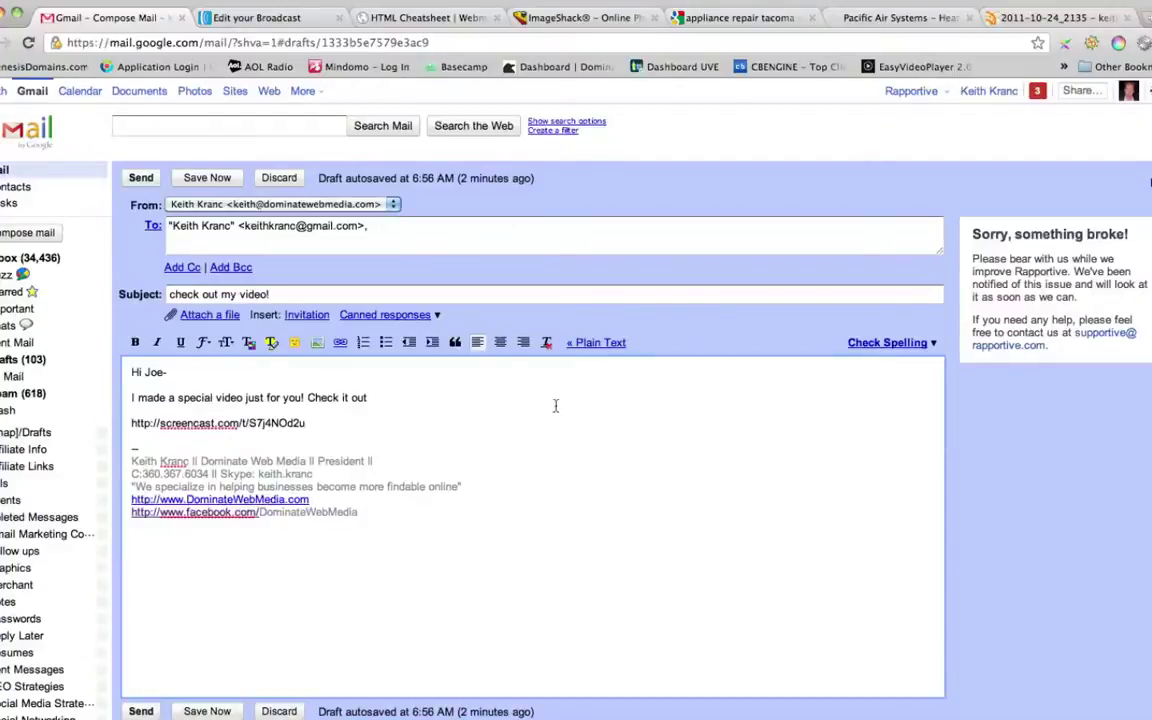
left_click_drag(306, 423, 131, 423)
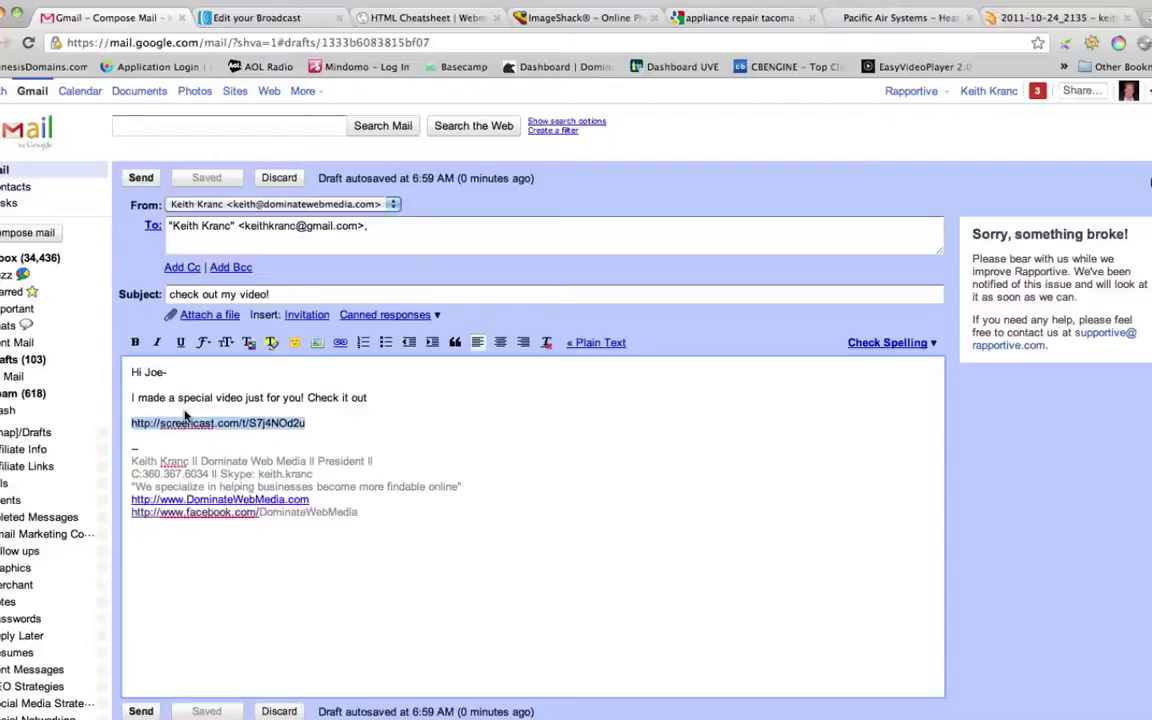
left_click(374, 435)
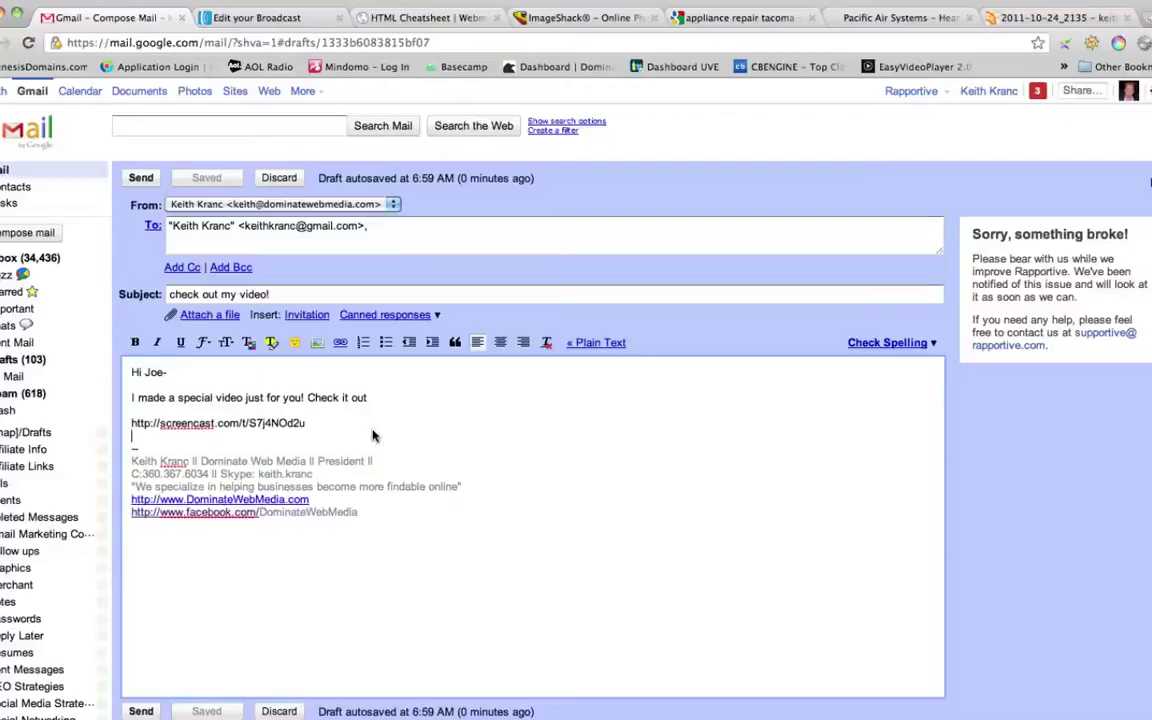